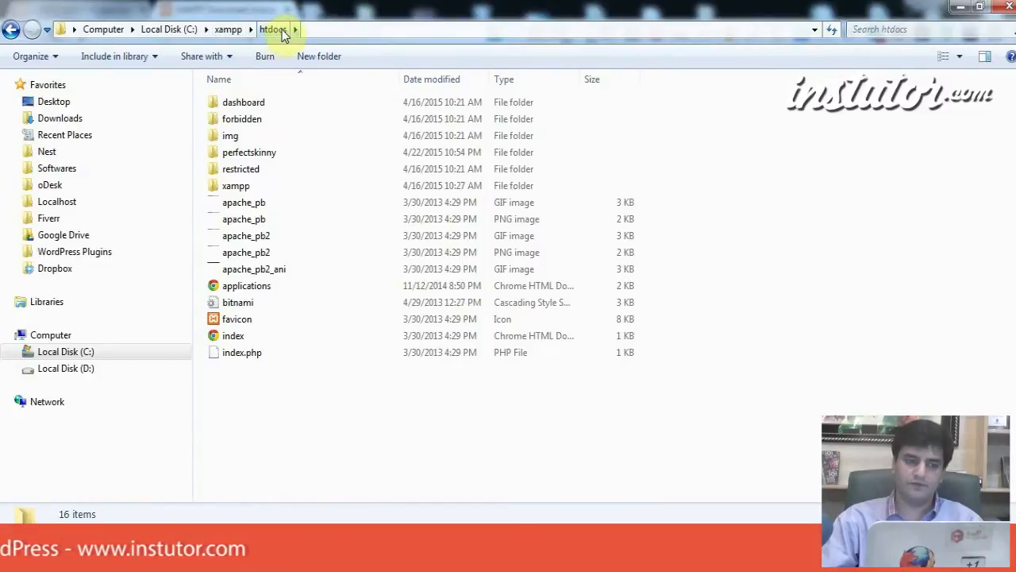
Step: Create a new folder named instutor in C:\xampp\htdocs and open it
click(318, 58)
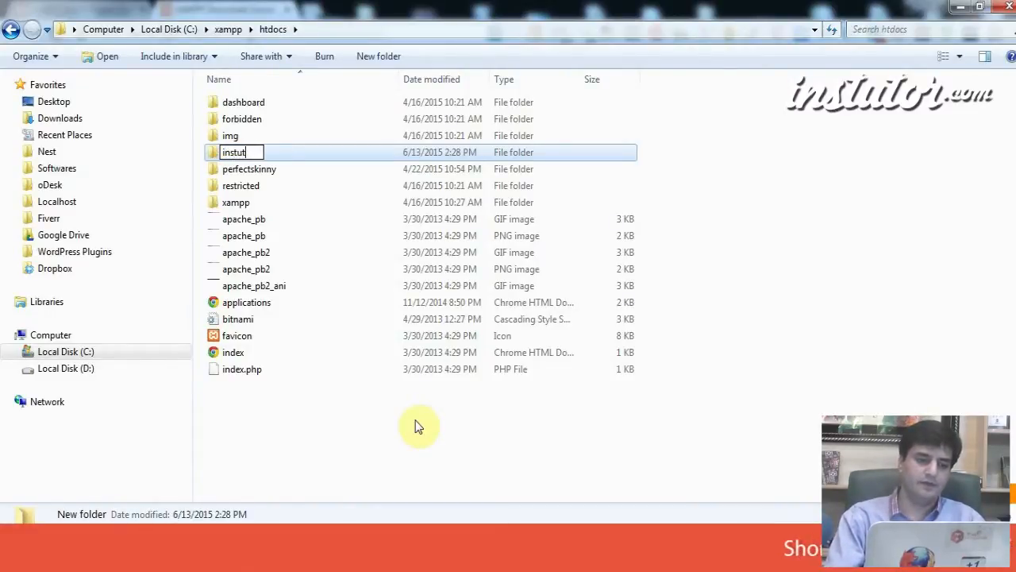
key(Return)
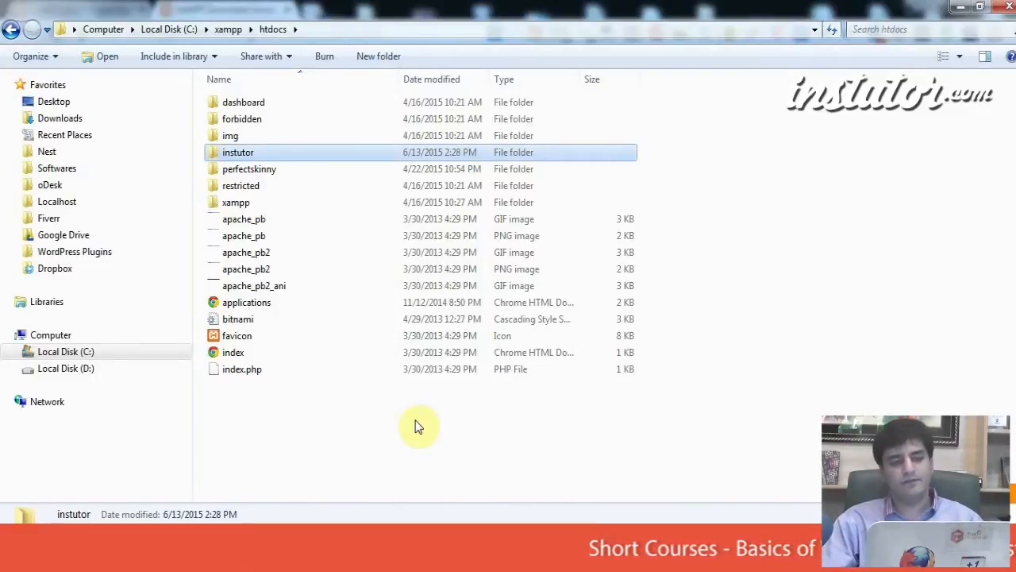
key(Return)
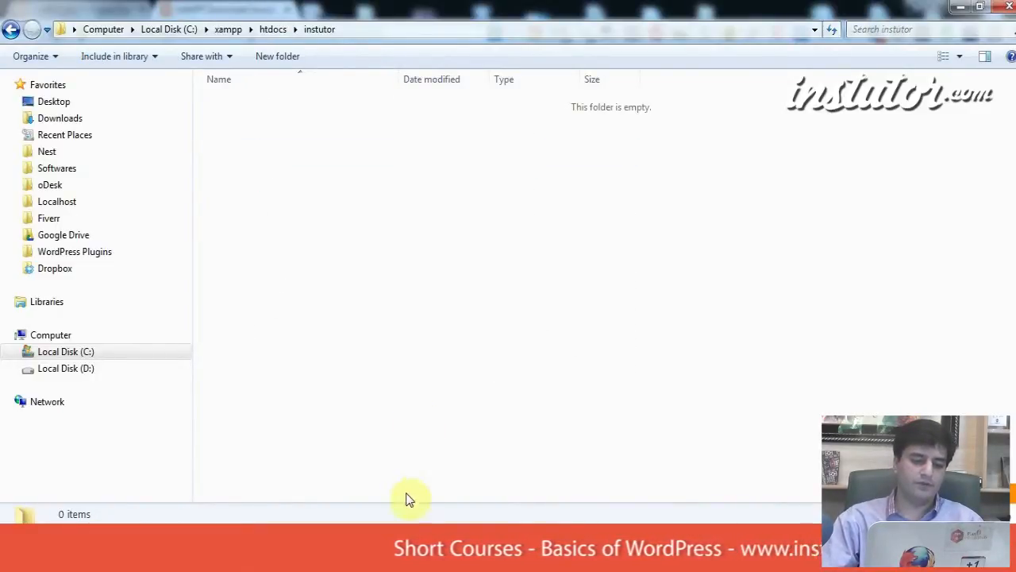
Step: Load localhost/instutor in a new Chrome tab showing its empty listing, then add another blank tab
click(401, 558)
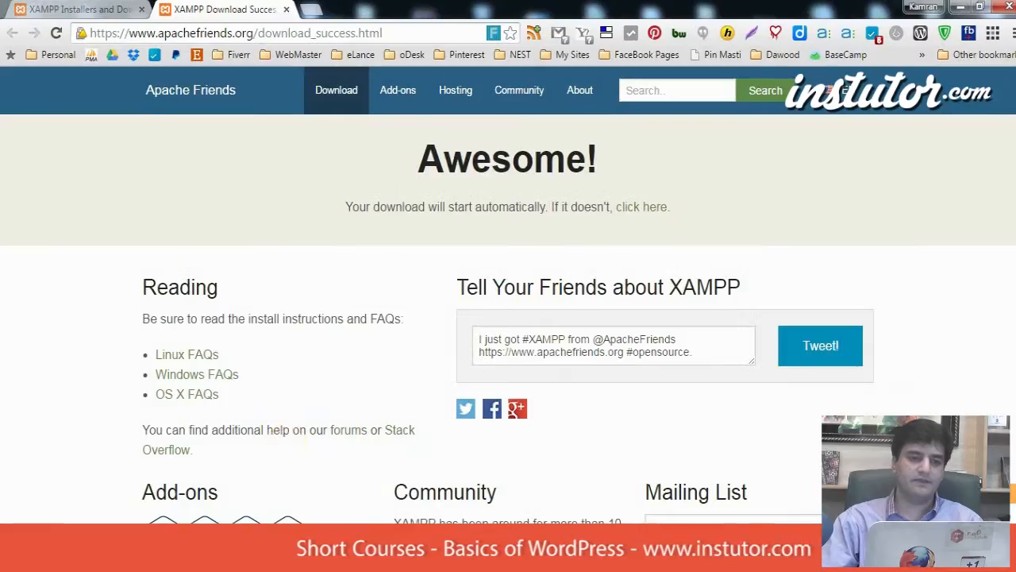
click(313, 10)
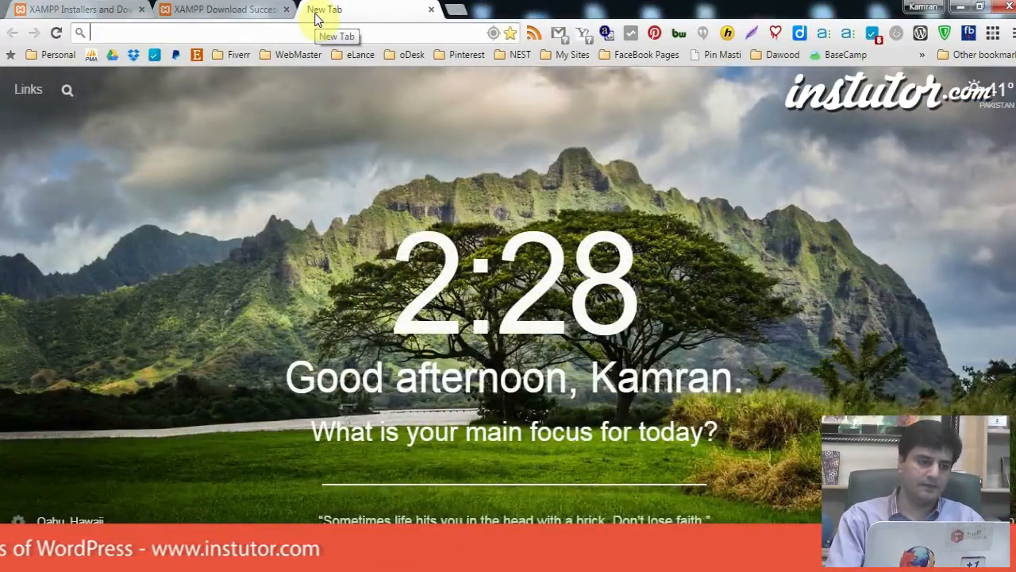
text(localhost/instut)
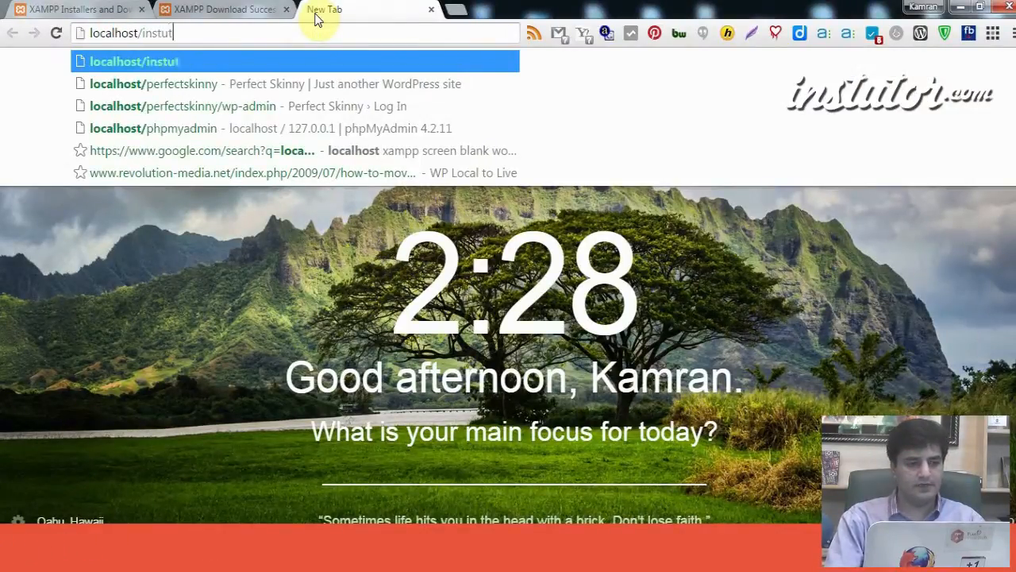
text(or)
key(Return)
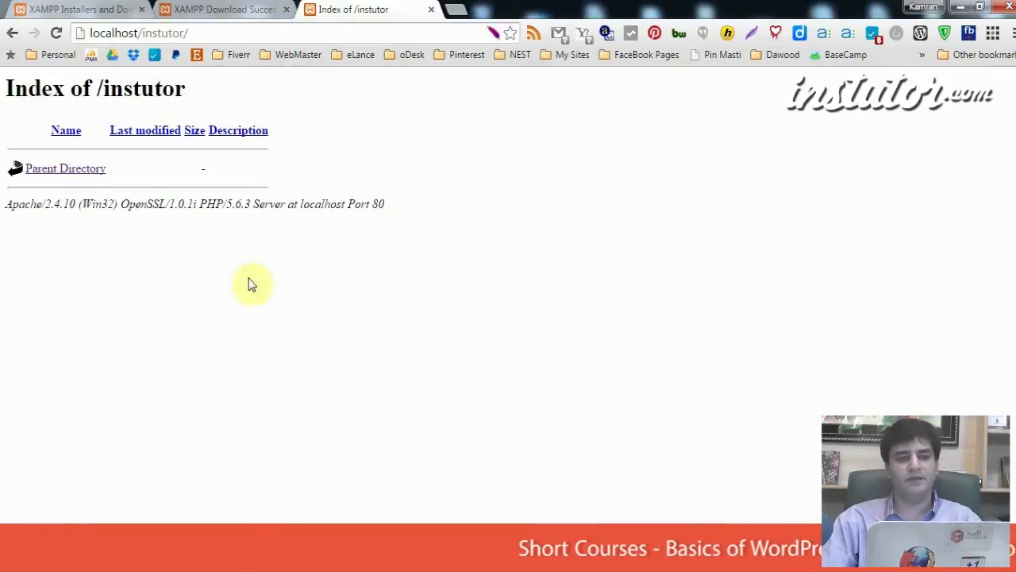
click(465, 6)
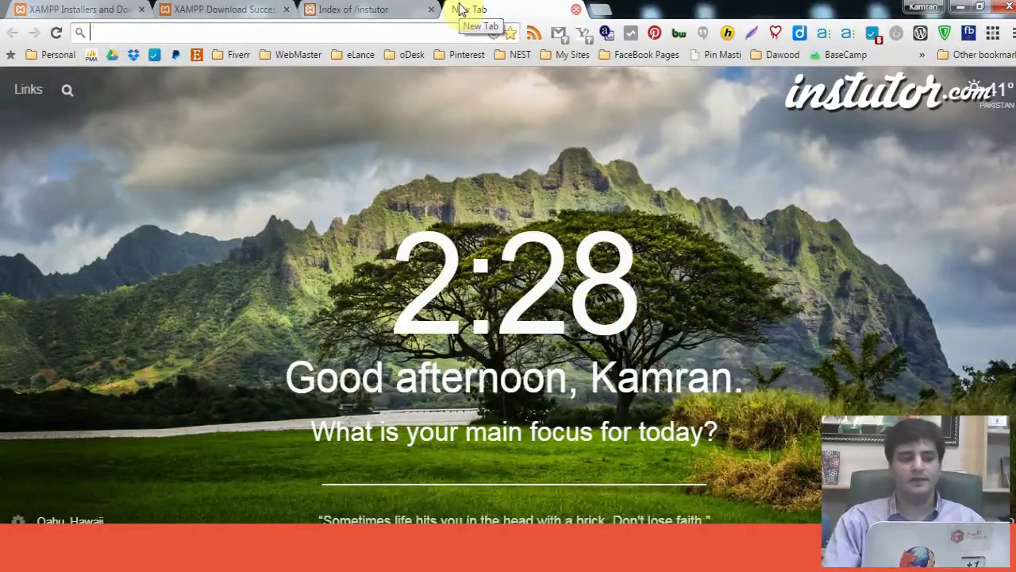
Step: Go to wordpress.org's download page and start downloading WordPress 4.2.2
text(Wordpress.)
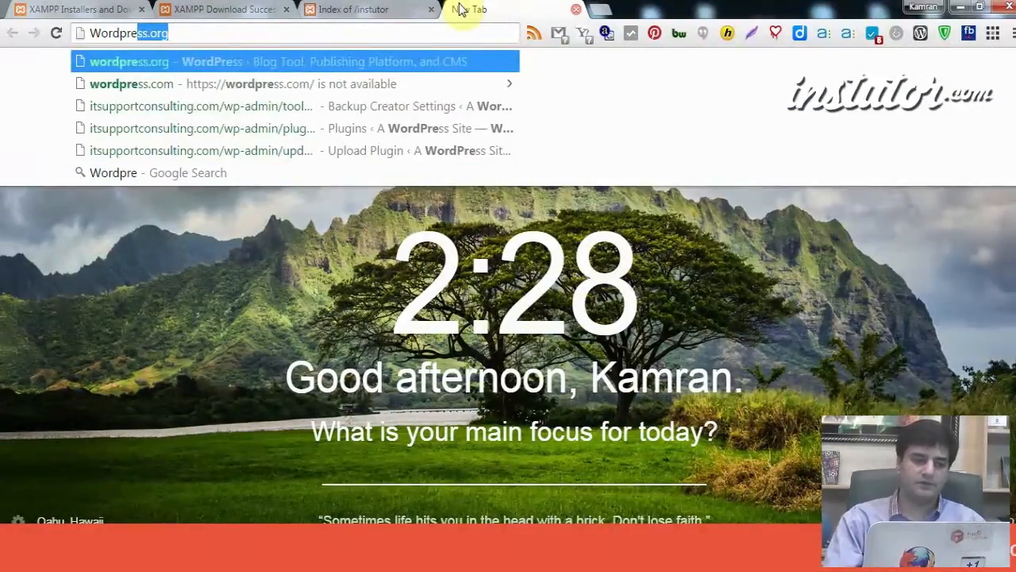
text(or)
key(Return)
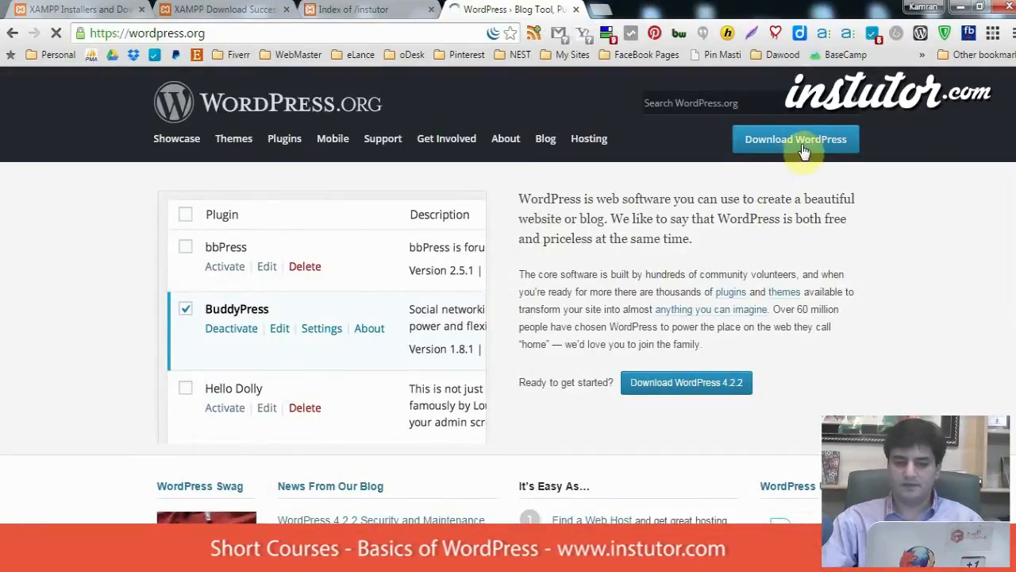
click(744, 394)
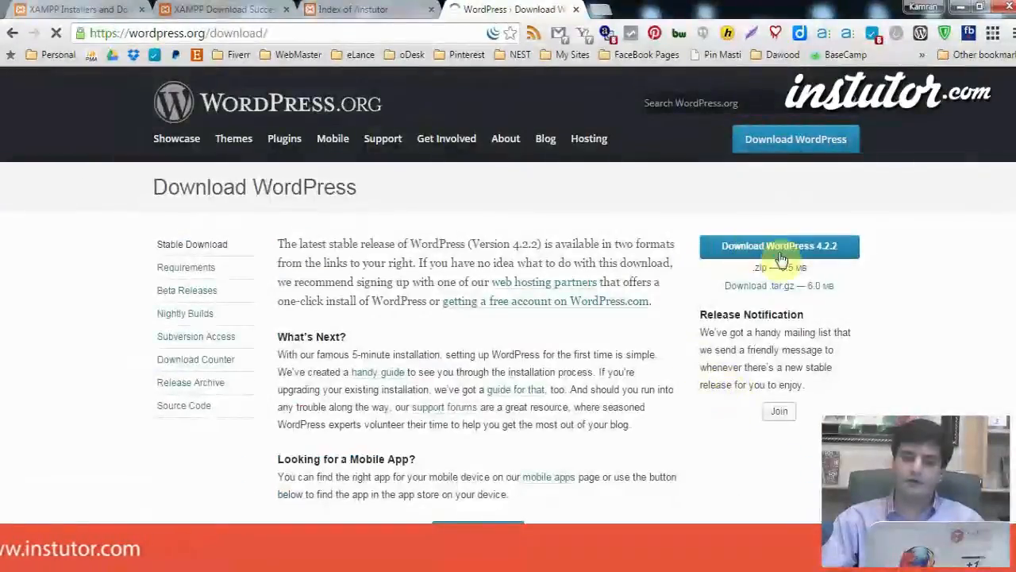
click(783, 252)
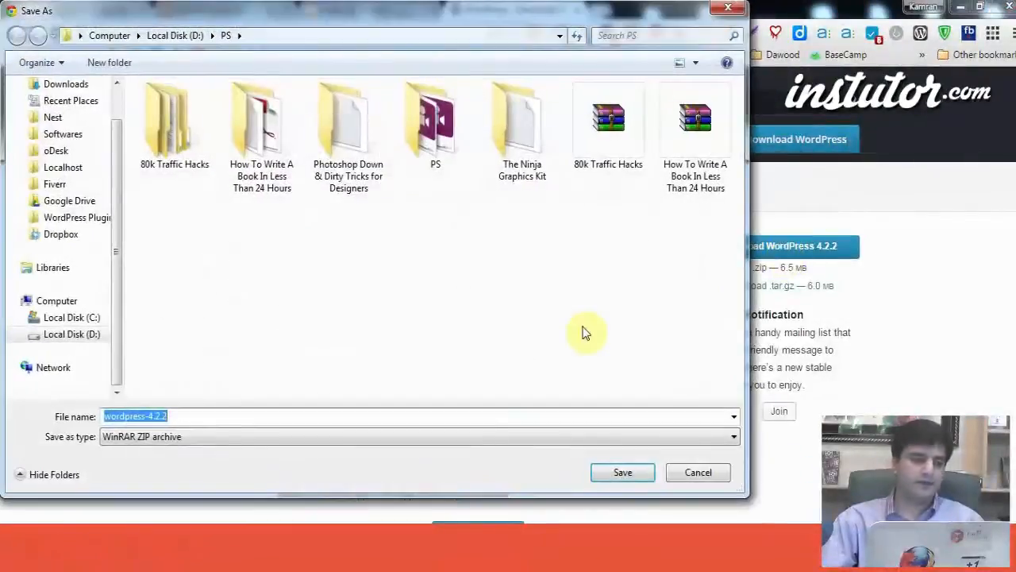
Step: Save wordpress-4.2.2.zip into a new WordPress folder on Local Disk (D:)
click(176, 36)
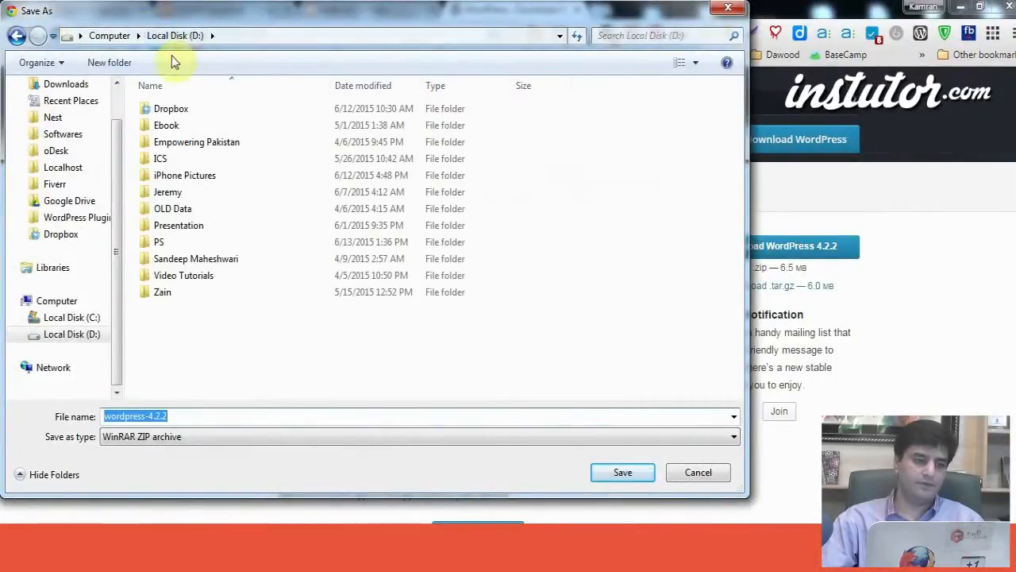
click(106, 67)
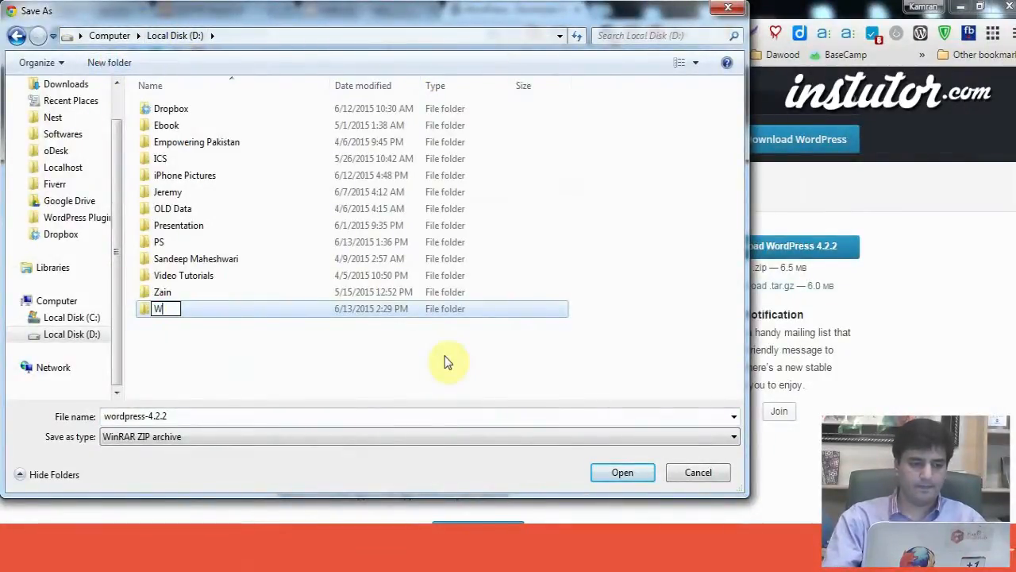
text(WordPress)
key(Return)
key(Return)
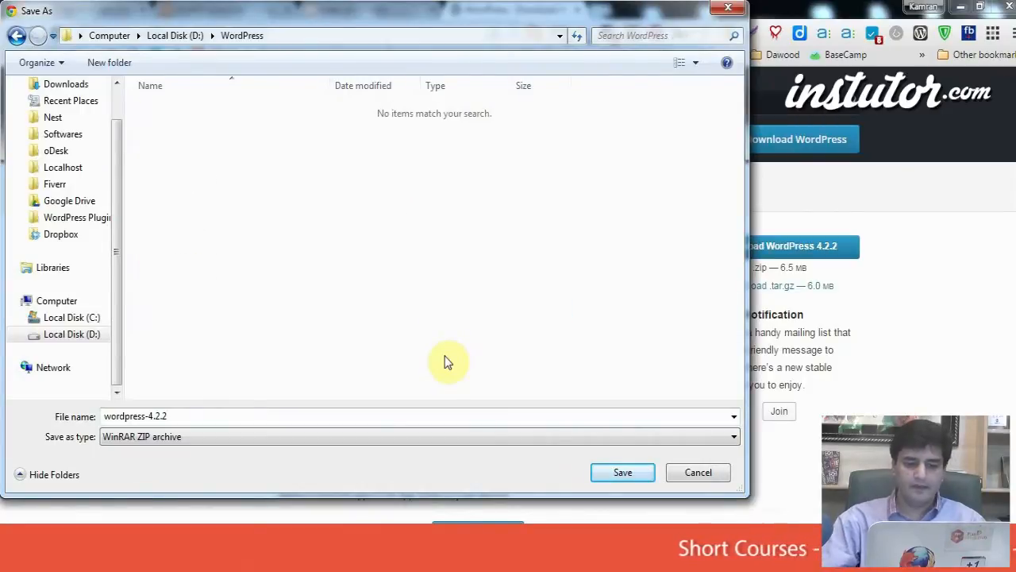
click(622, 474)
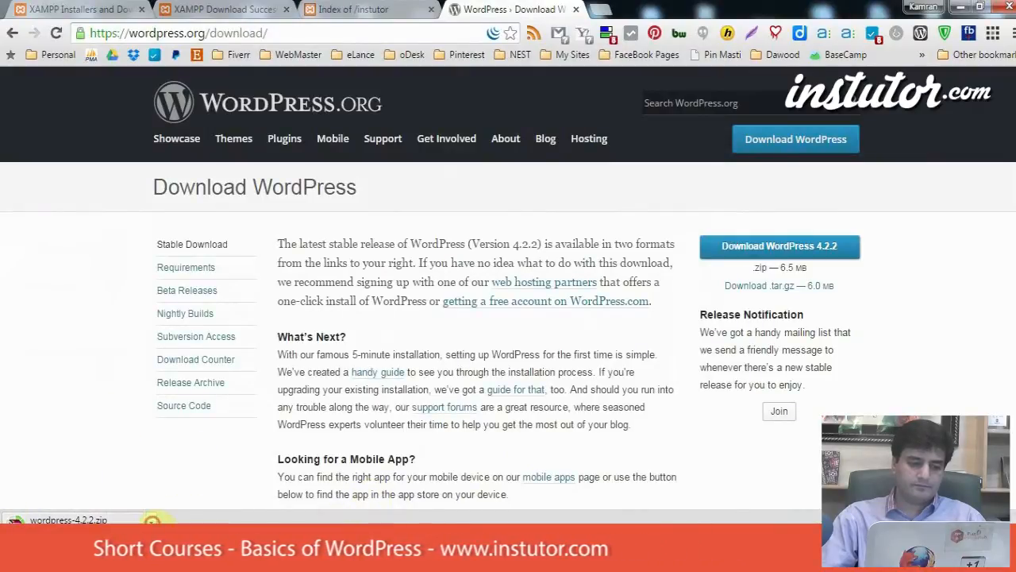
Step: Show the downloaded zip in D:\WordPress and extract it to a wordpress-4.2.2 folder
click(150, 520)
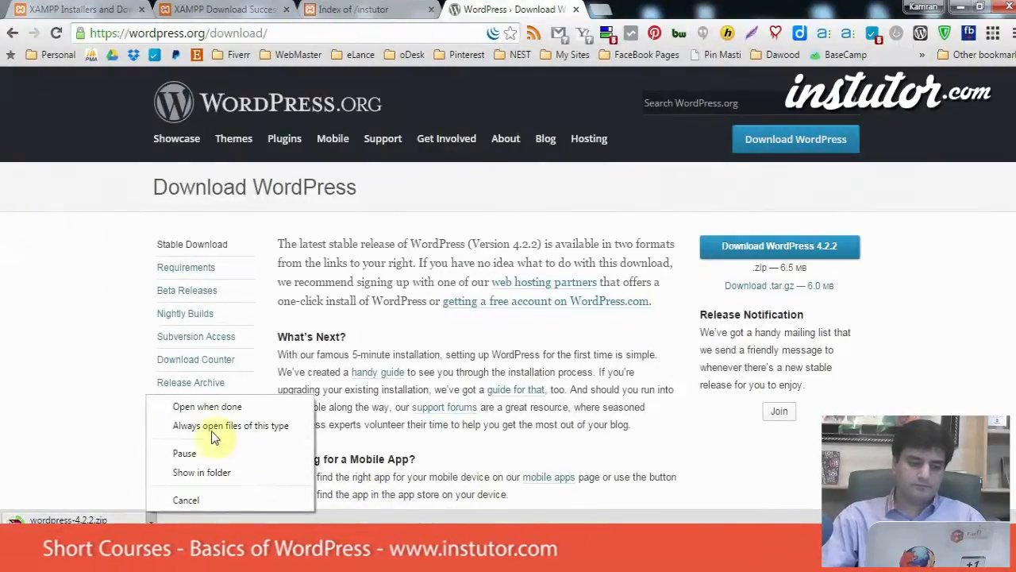
click(238, 473)
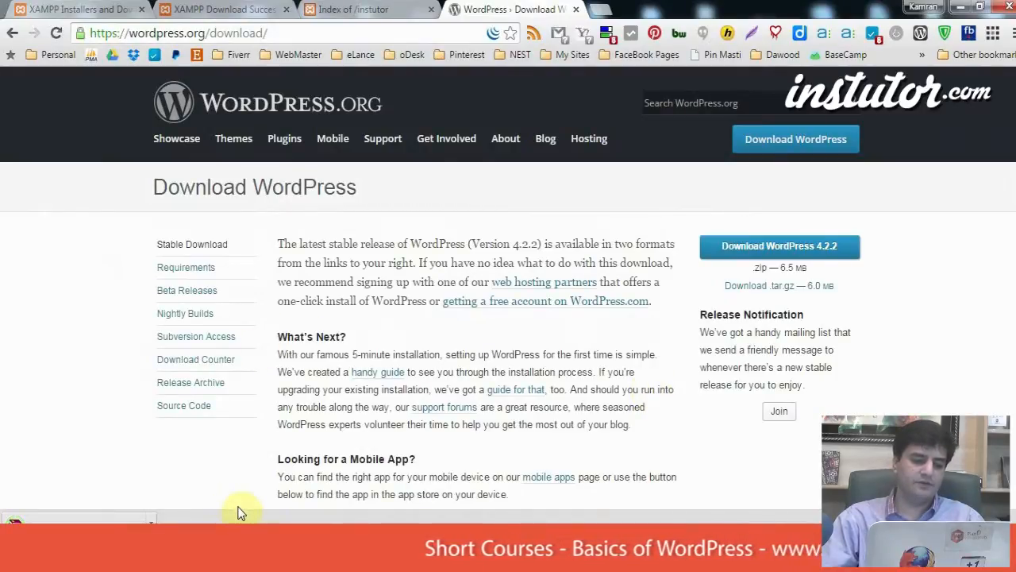
click(148, 520)
click(199, 474)
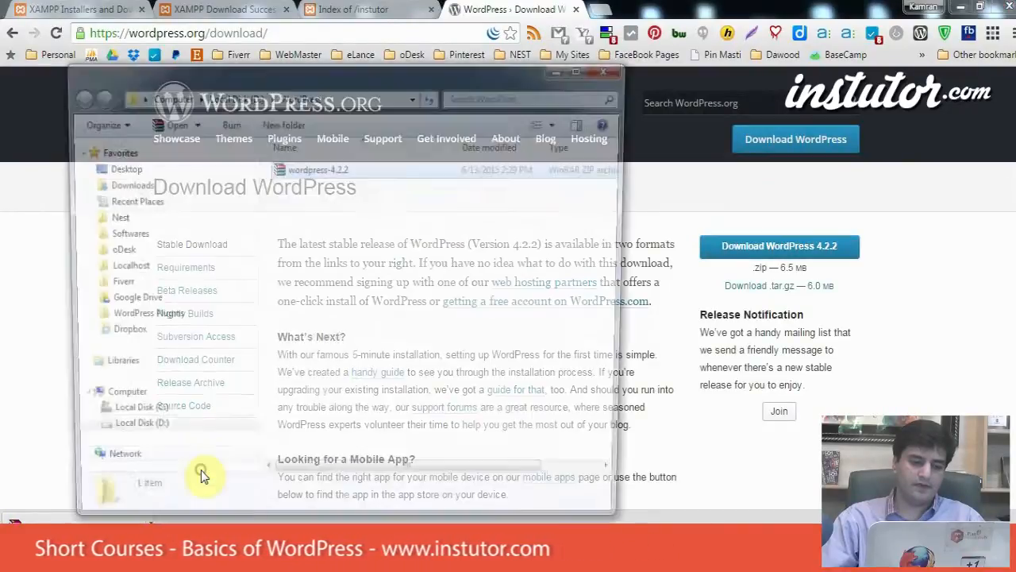
click(586, 70)
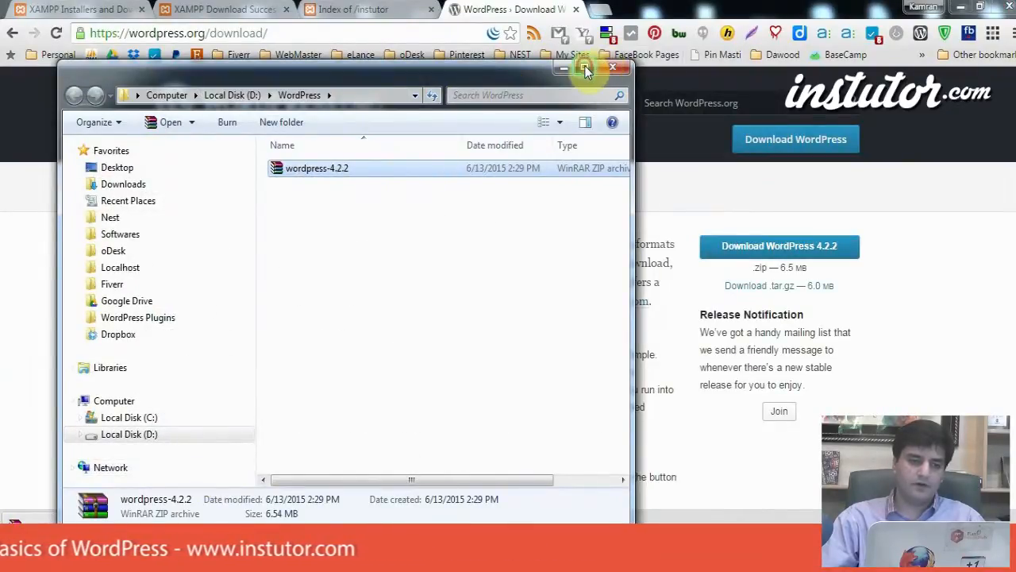
right_click(307, 108)
click(362, 162)
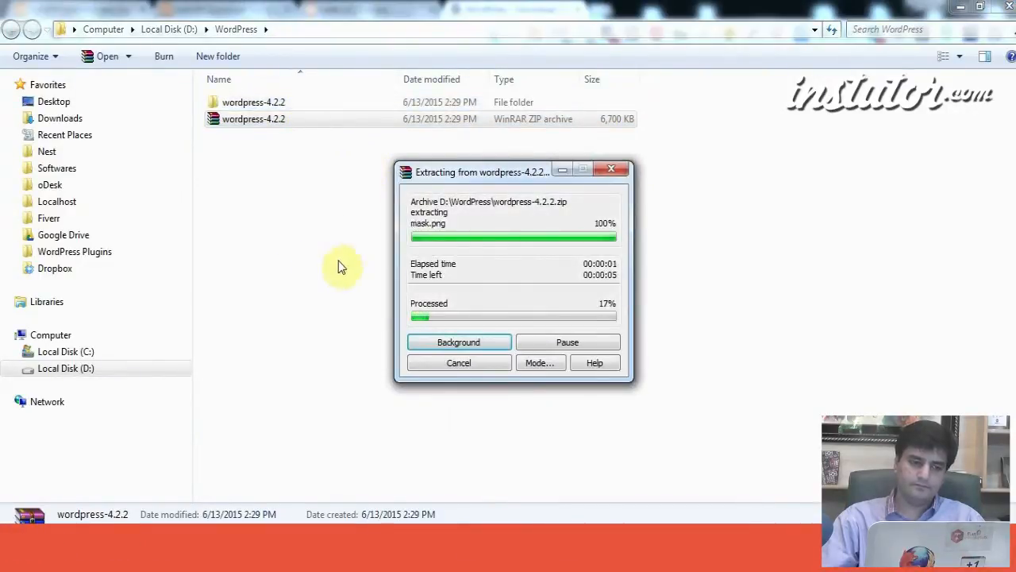
Step: Copy all 19 items from wordpress-4.2.2\wordpress and paste them into htdocs\instutor
double_click(276, 104)
double_click(276, 104)
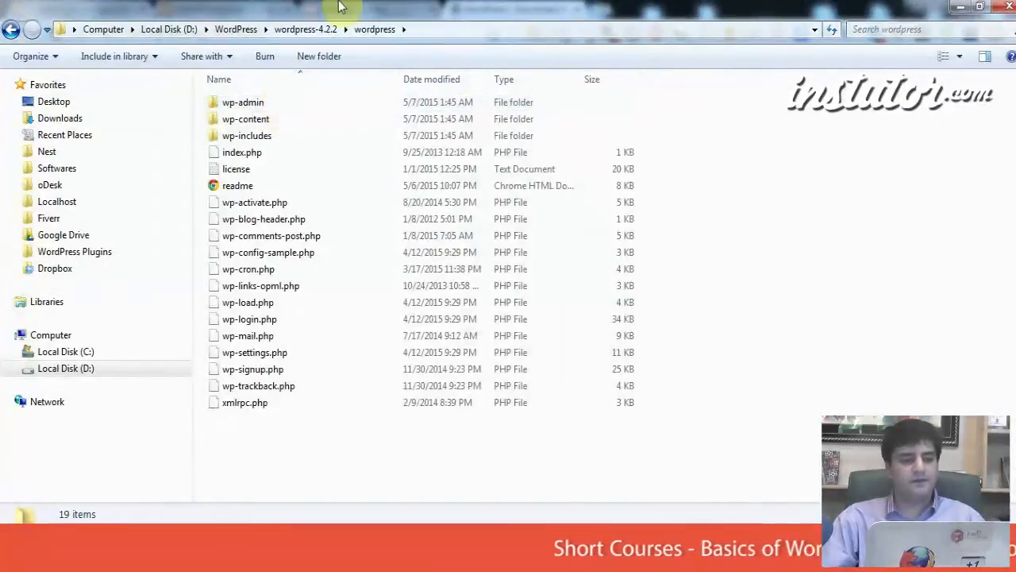
drag(374, 472, 202, 79)
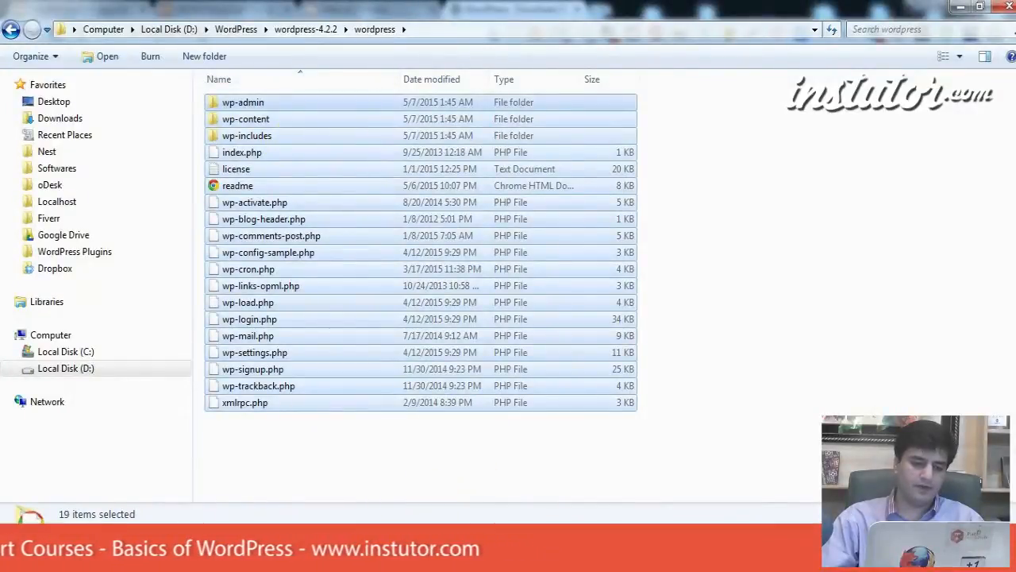
mouse_move(30, 548)
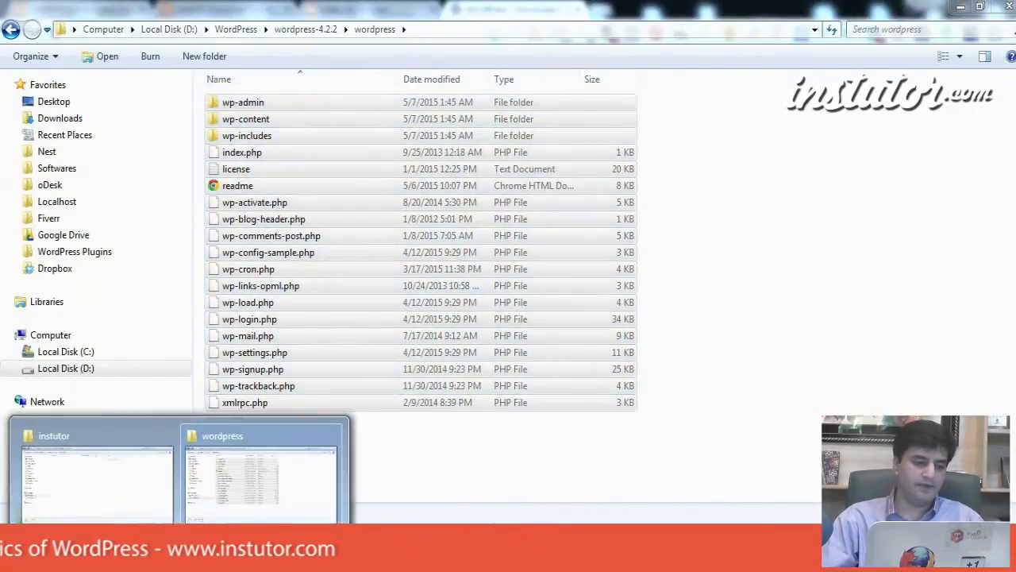
click(97, 472)
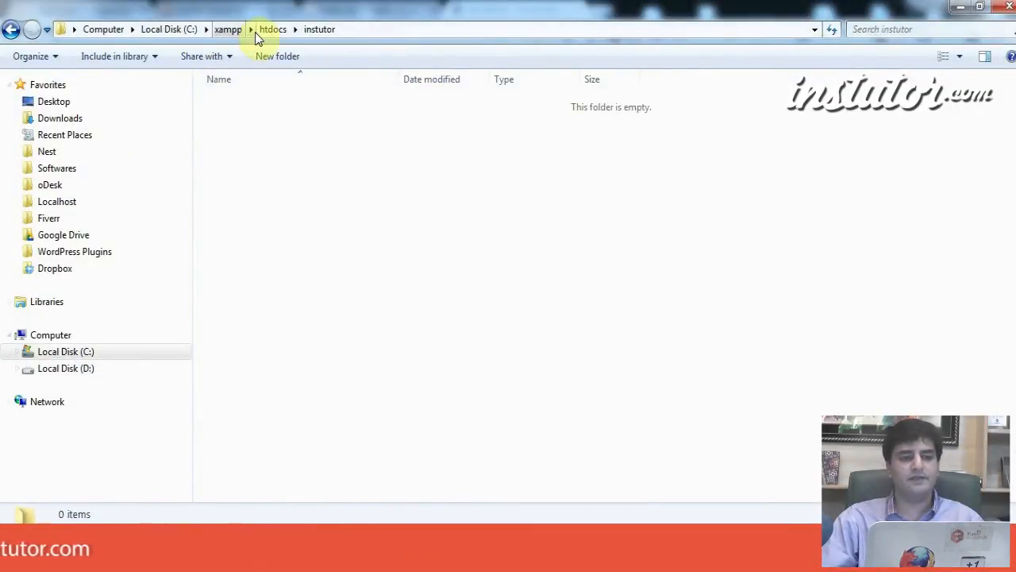
click(309, 191)
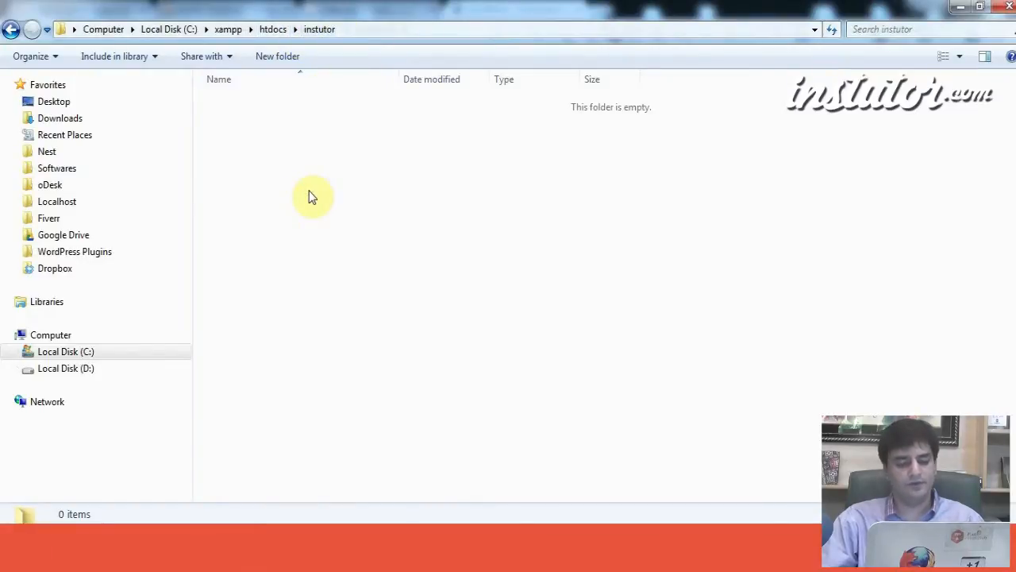
key(ctrl+v)
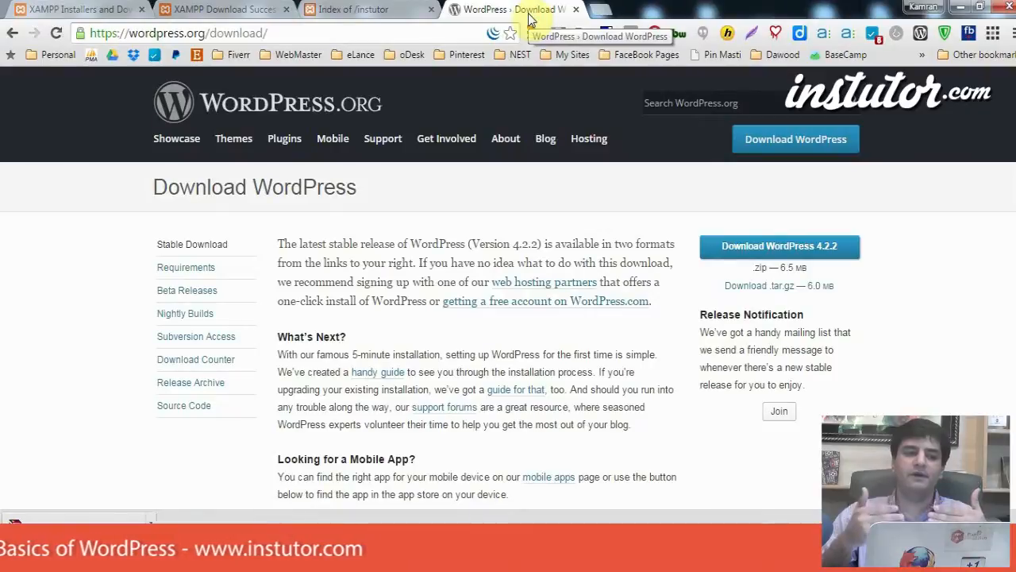
Step: Reload localhost/instutor/ in the Index of /instutor tab to get the WordPress language page
click(352, 11)
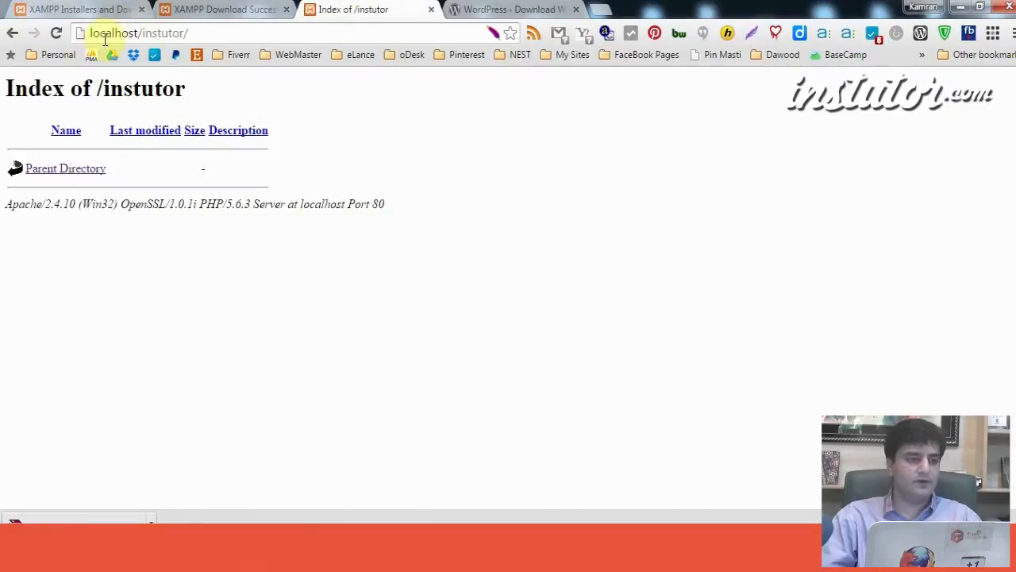
click(207, 36)
key(Return)
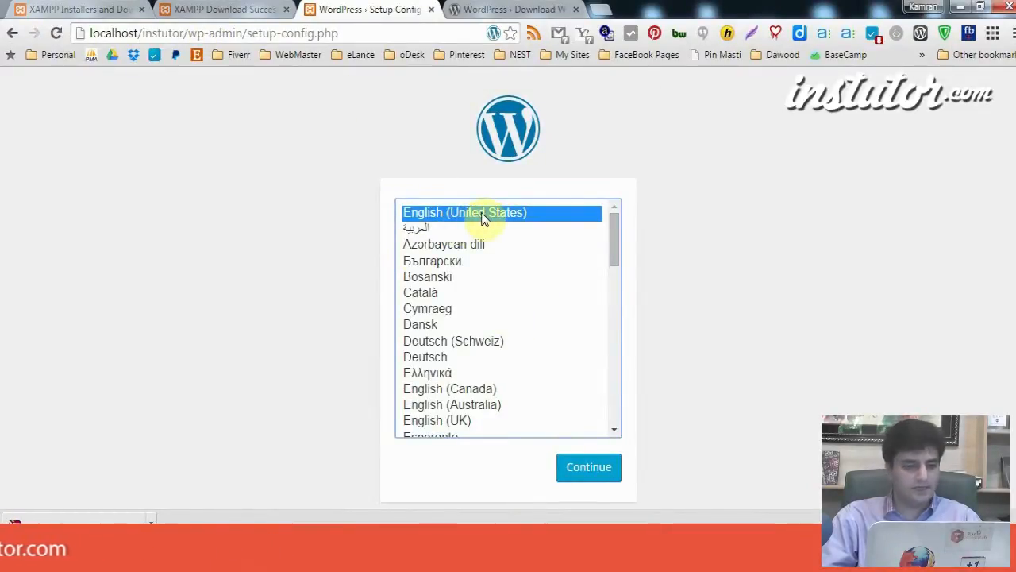
Step: Continue in English (United States) and highlight the database name and username requirements
click(596, 470)
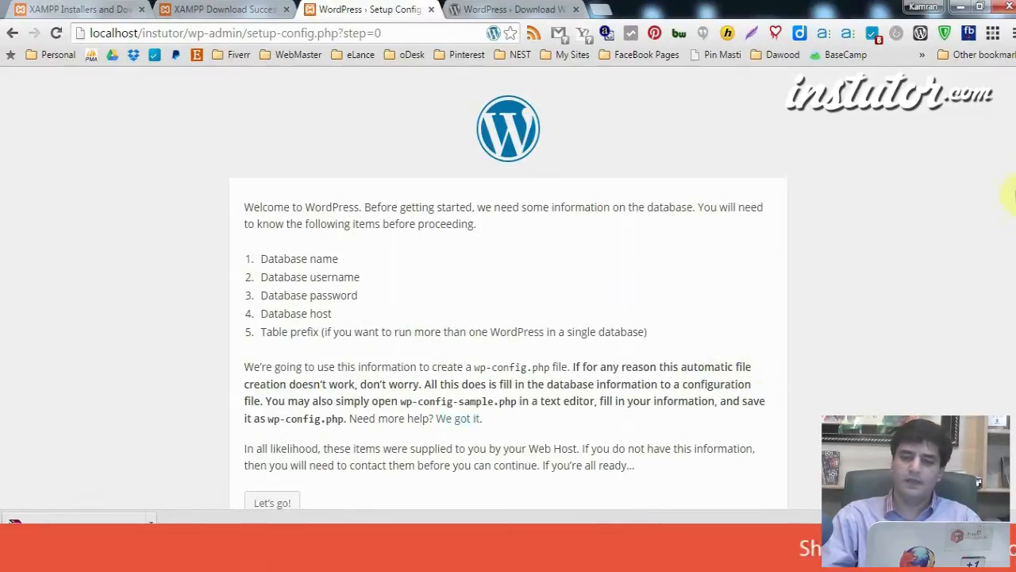
scroll(1008, 305, down, 1)
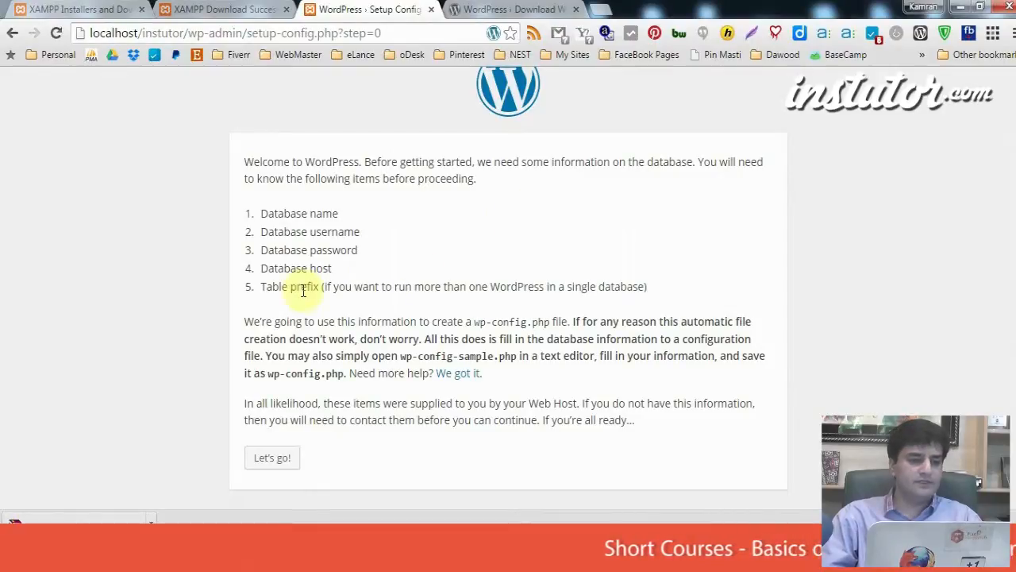
mouse_move(262, 216)
mouse_down()
mouse_move(358, 200)
mouse_move(339, 213)
mouse_up()
drag(262, 233, 314, 229)
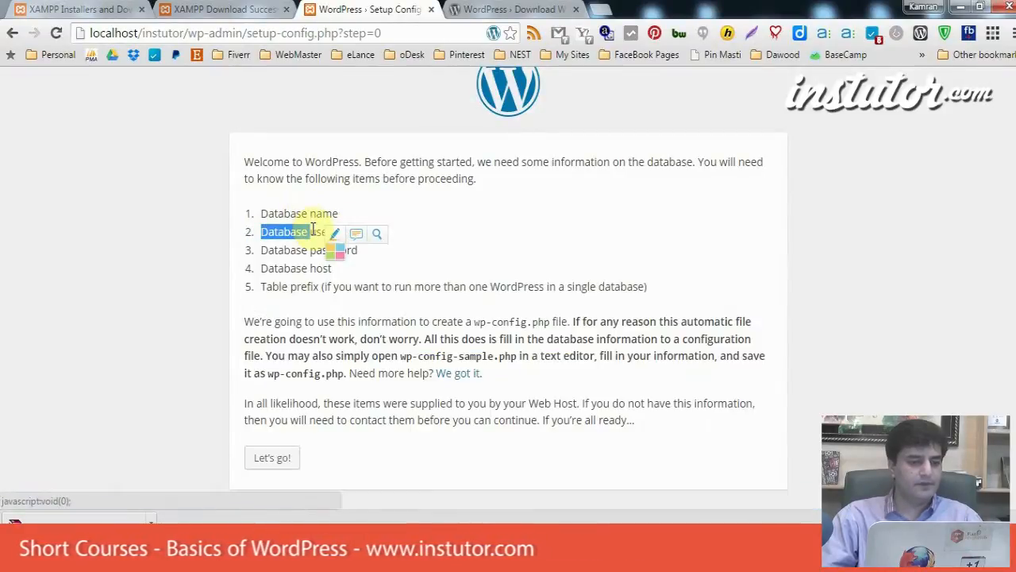
click(333, 343)
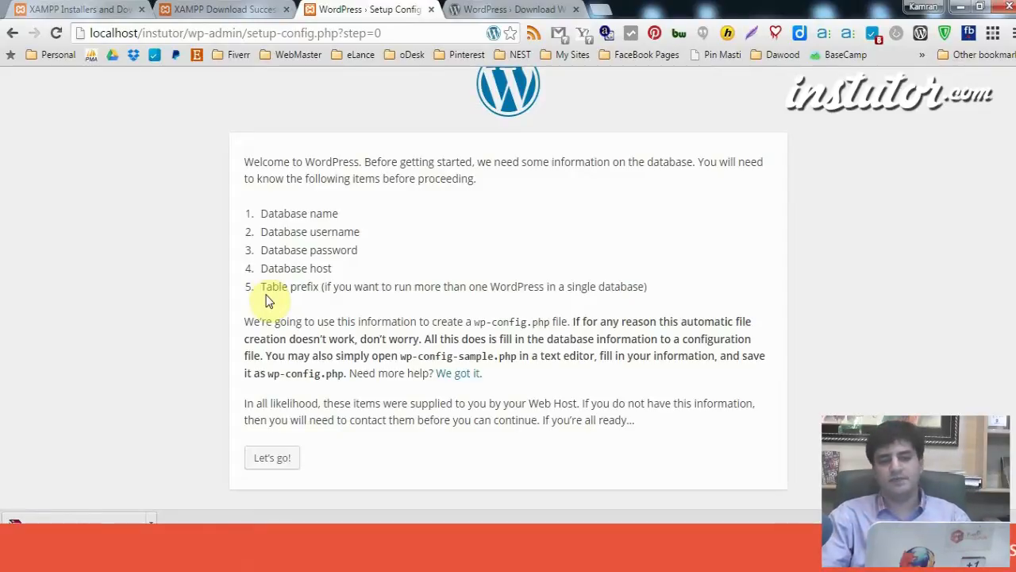
Step: Replace the WordPress download tab's address with localhost/phpmyadmin and load it
click(498, 8)
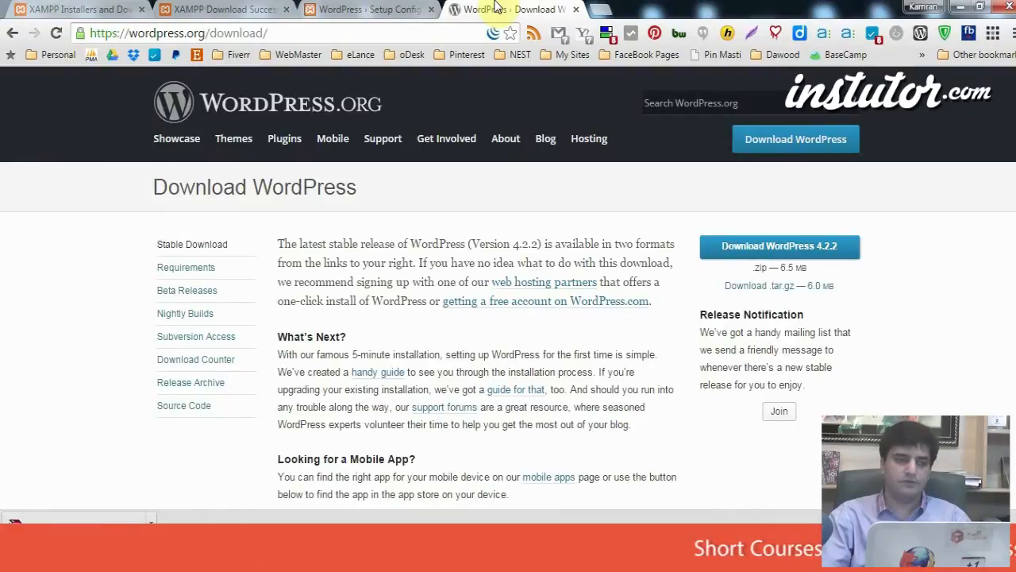
drag(210, 33, 269, 33)
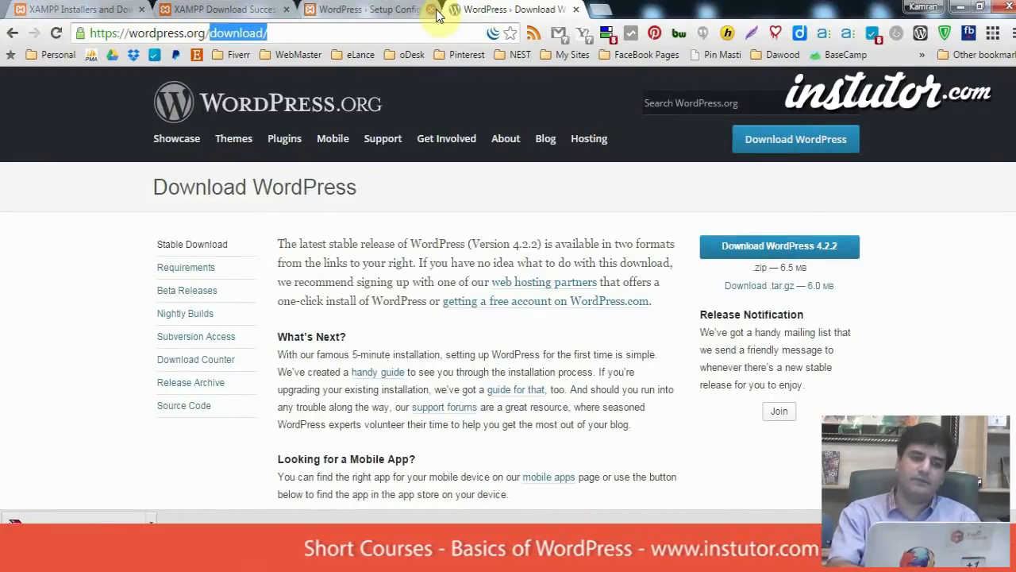
text(phpmyadmin)
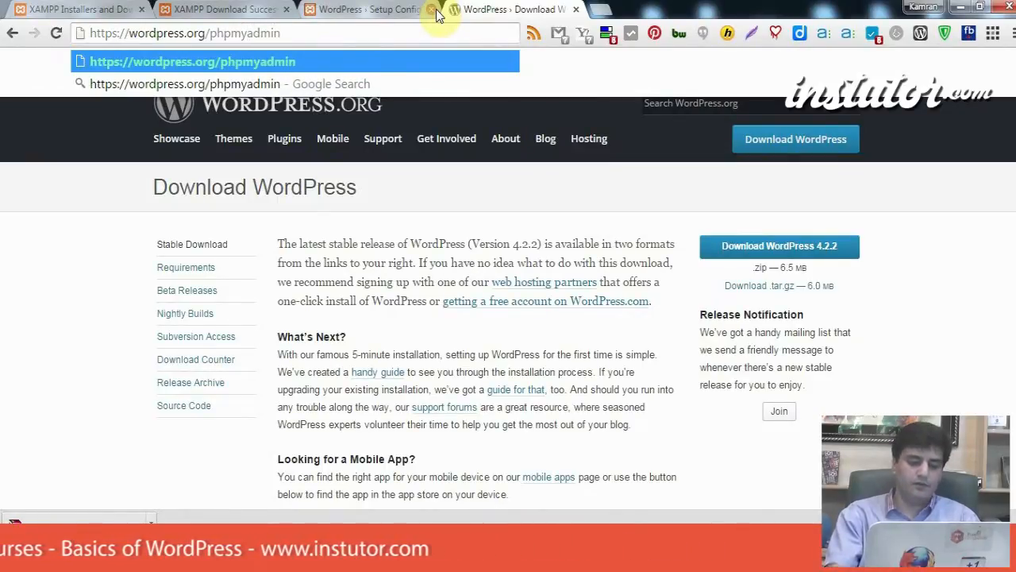
key(ctrl+a)
text(localh)
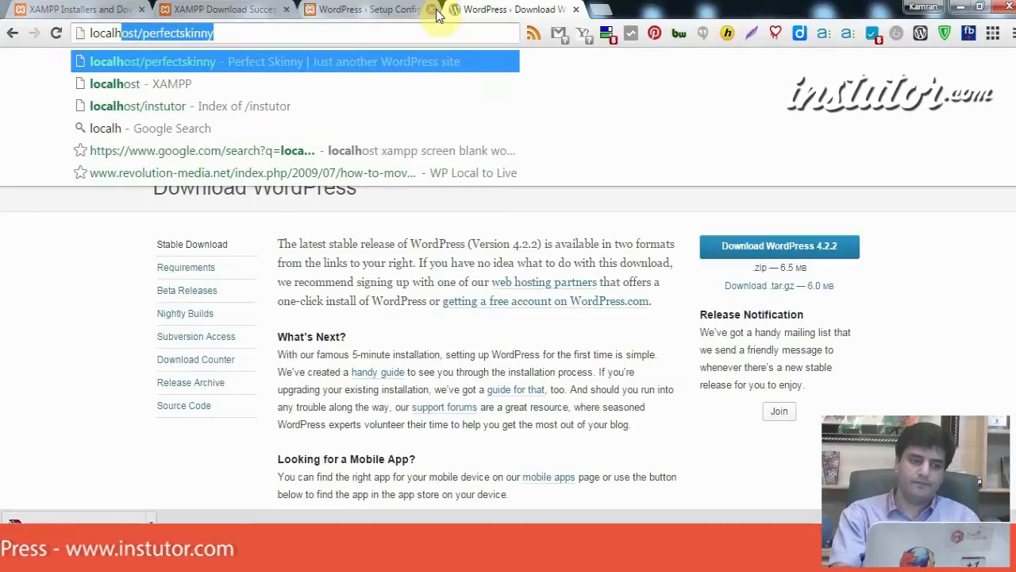
text(ost/phpmyadmin)
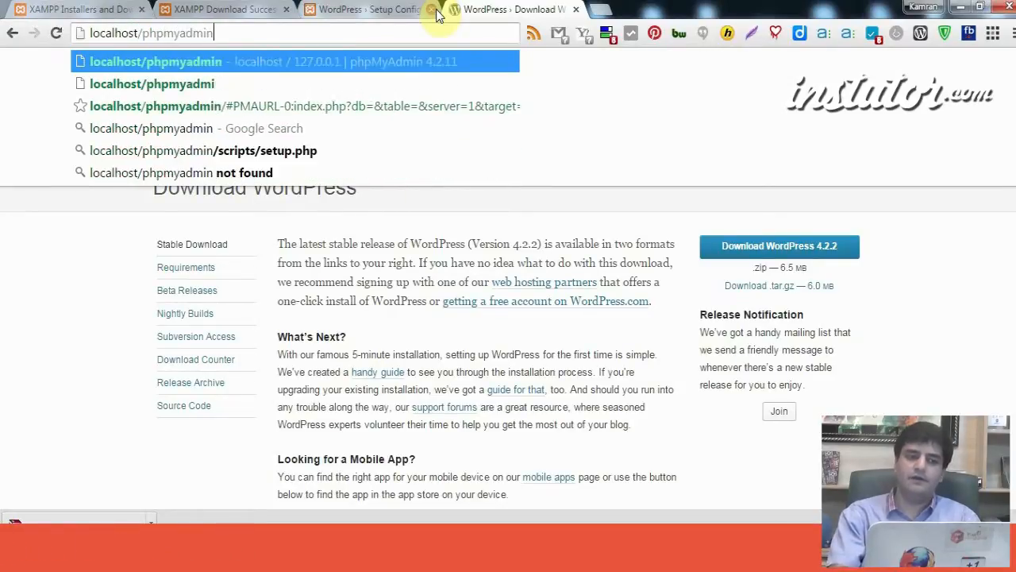
key(Return)
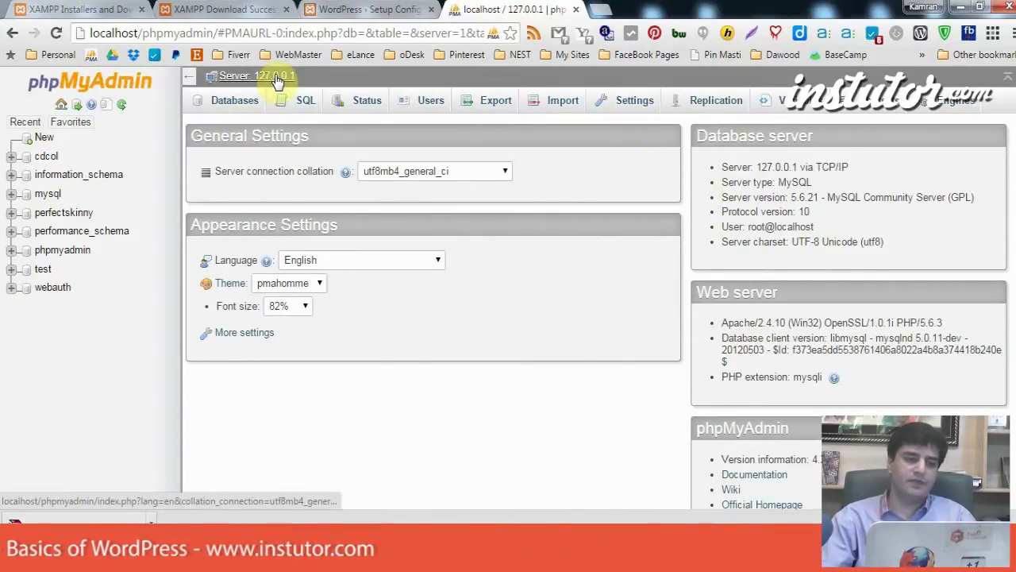
Step: On the Databases page, create a database named instutordb
click(243, 101)
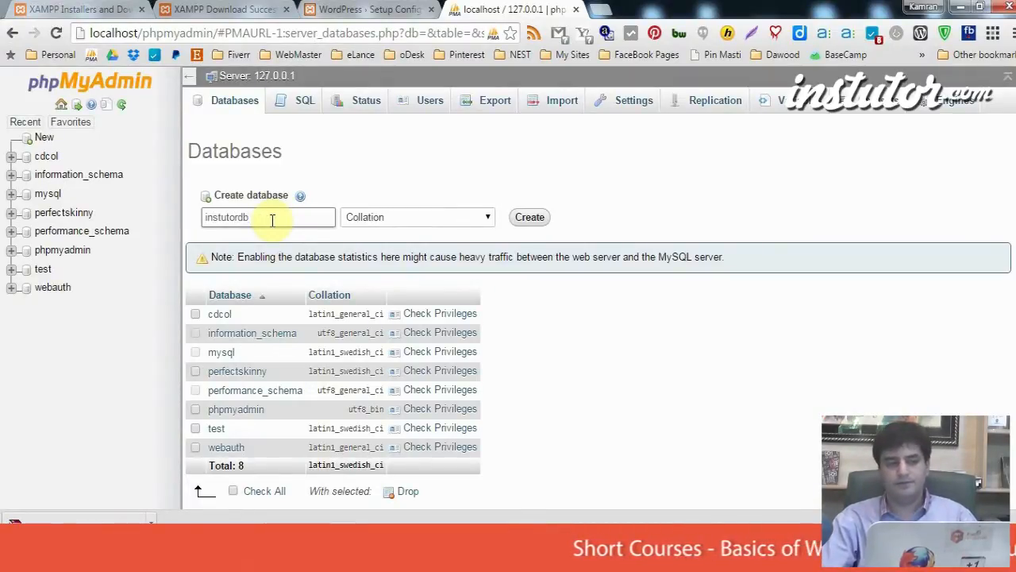
click(537, 226)
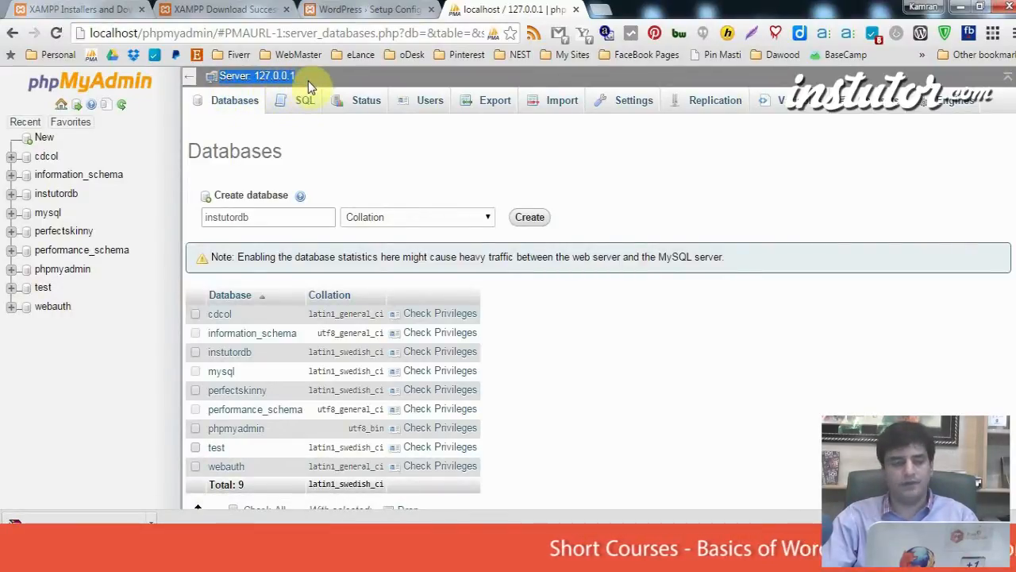
Step: From the instutordb Privileges tab, open the Add user form for new user instutoruser
click(62, 195)
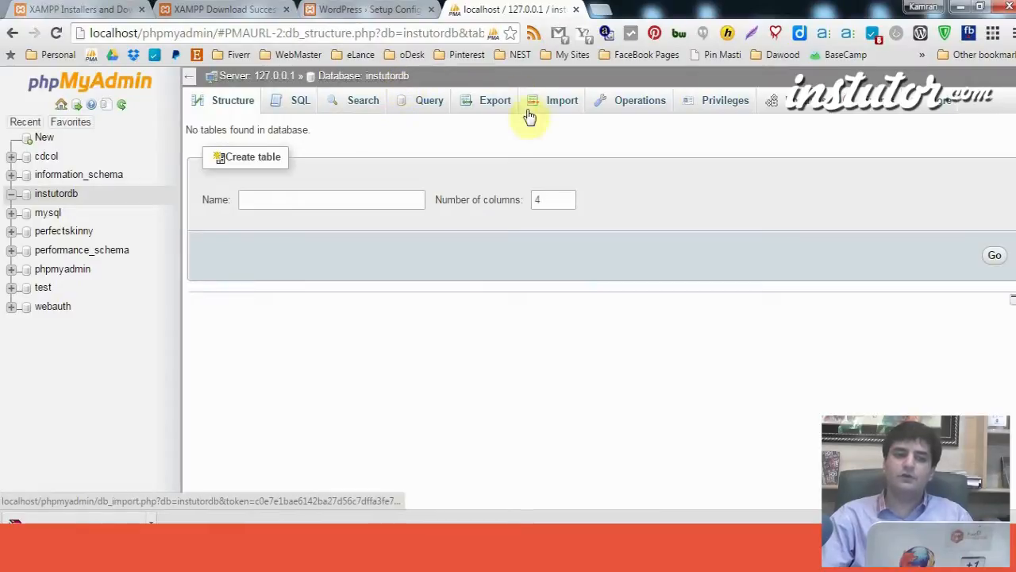
click(721, 110)
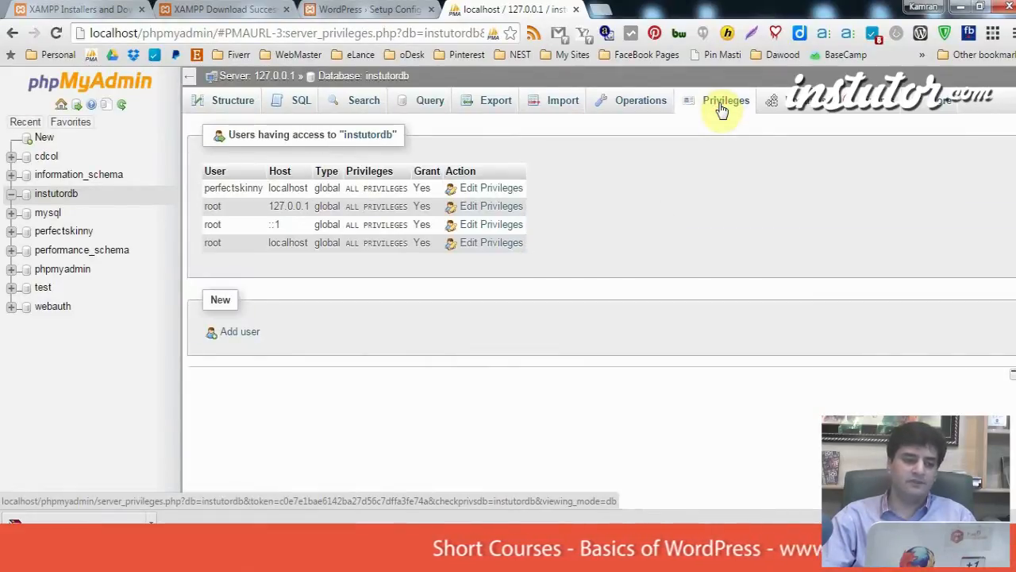
click(249, 332)
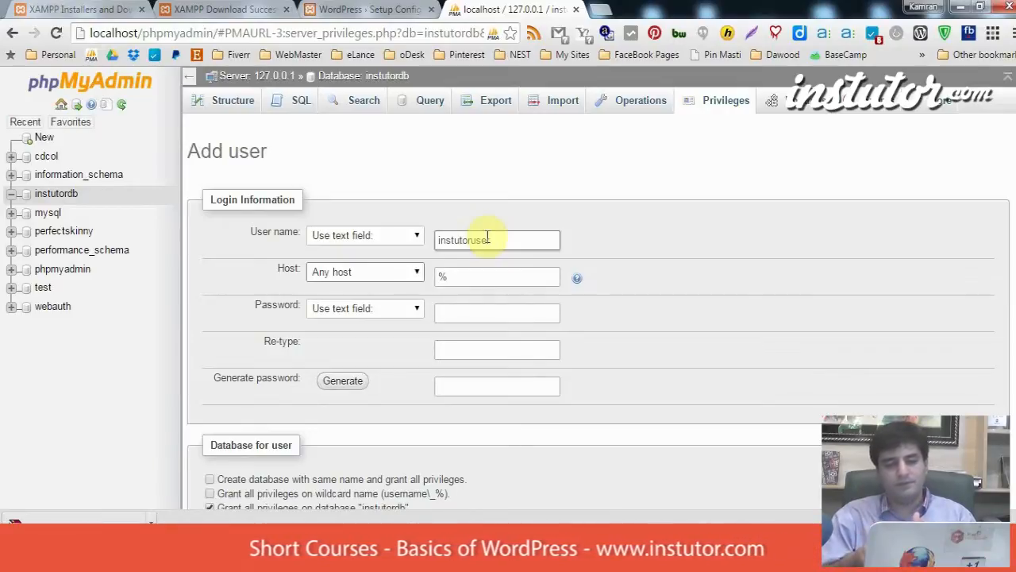
Step: Set the new user's host to Local (localhost) and move to the Password field
click(404, 270)
click(386, 305)
click(508, 313)
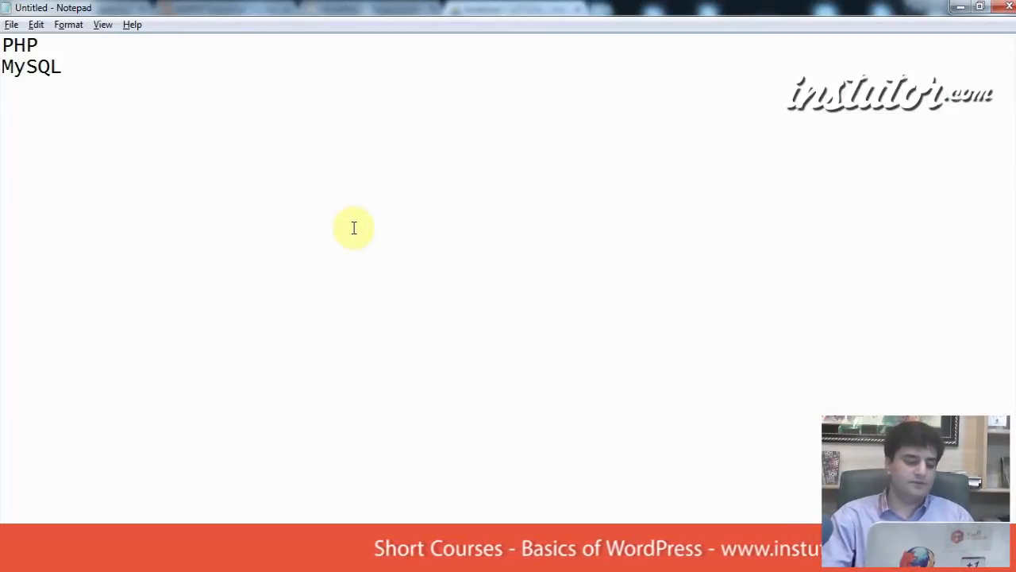
Step: Replace the old PHP and MySQL notes in Notepad with the new user's password
key(ctrl+a)
key(BackSpace)
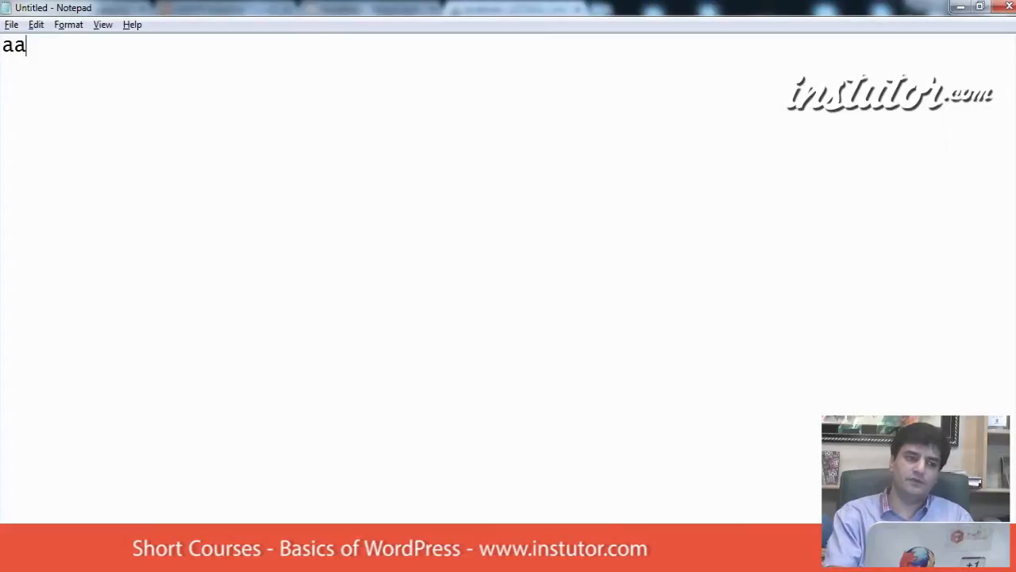
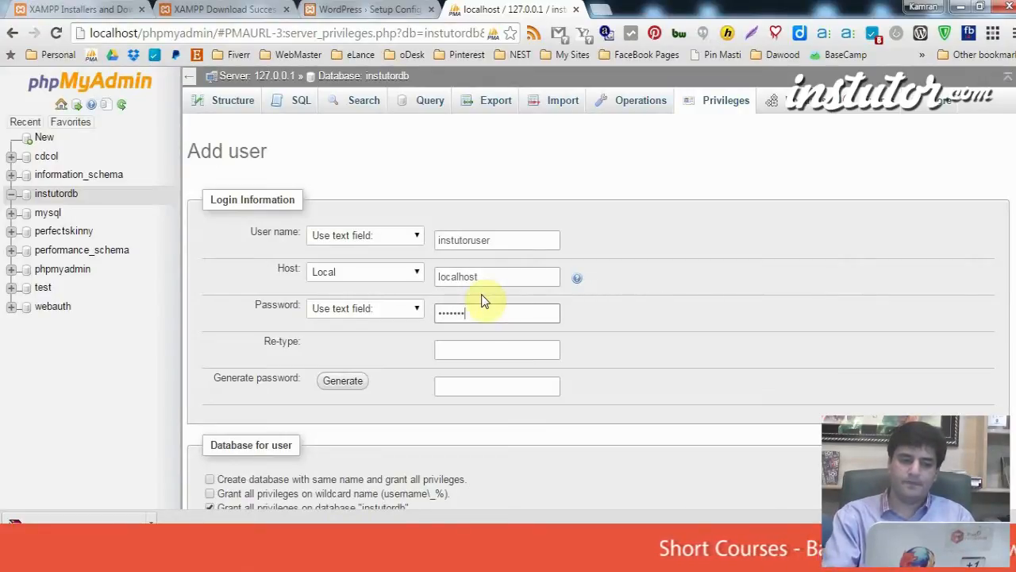
Step: Enter the user's password again in the Re-type field and scroll down to Global privileges
key(Tab)
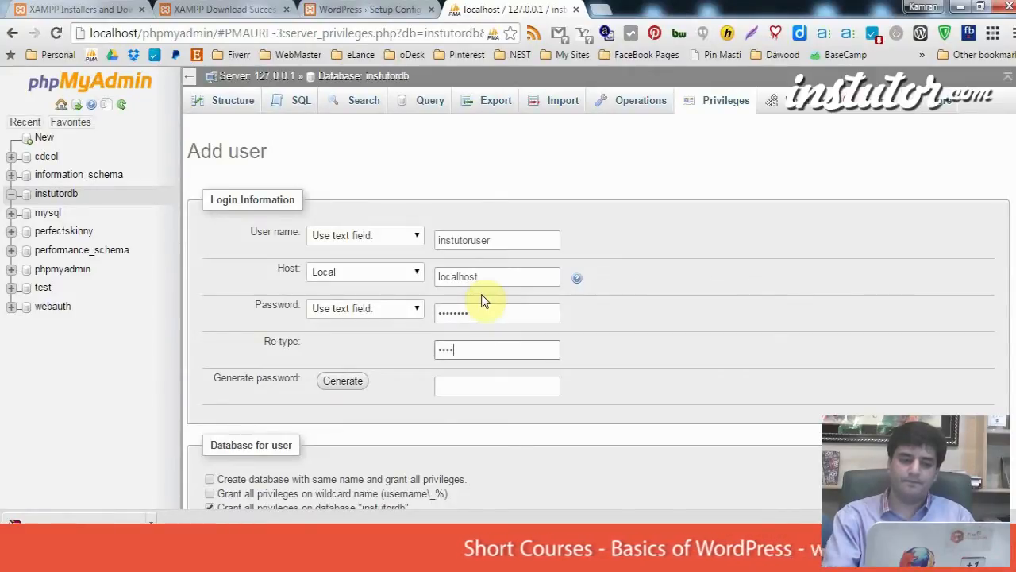
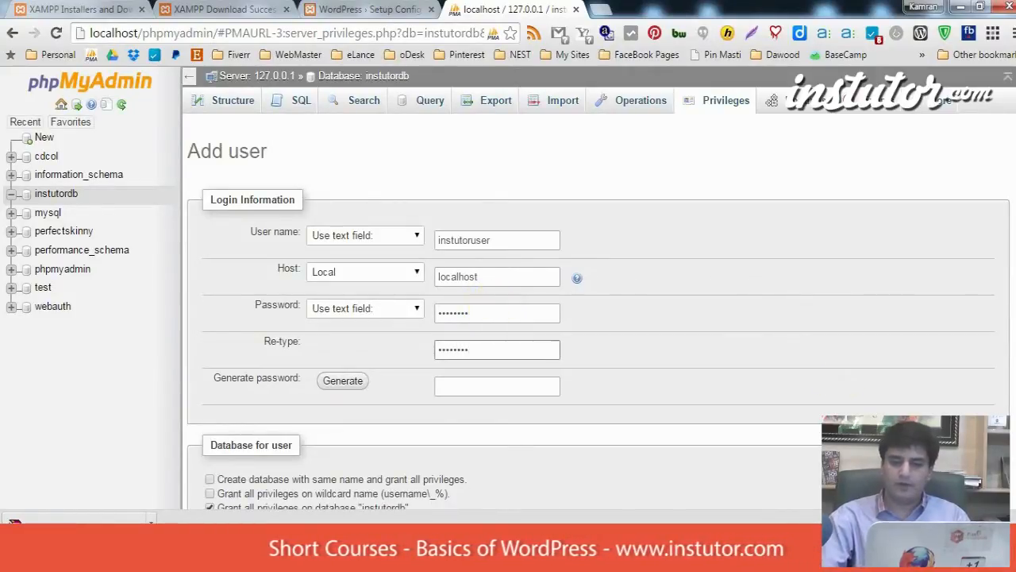
scroll(482, 294, down, 4)
scroll(596, 318, down, 1)
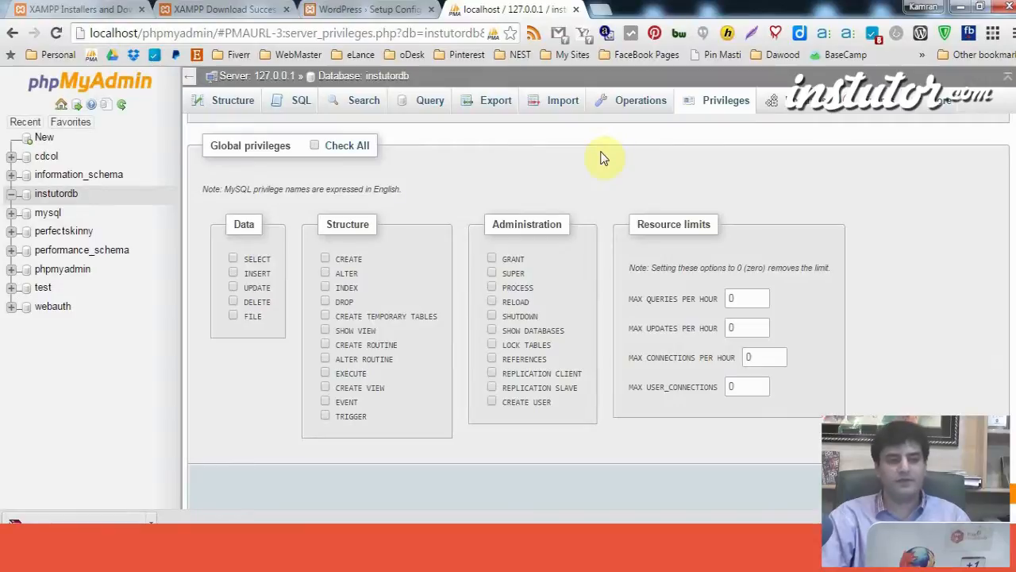
Step: Grant instutoruser all global privileges, create the account, and dismiss the success message
click(347, 151)
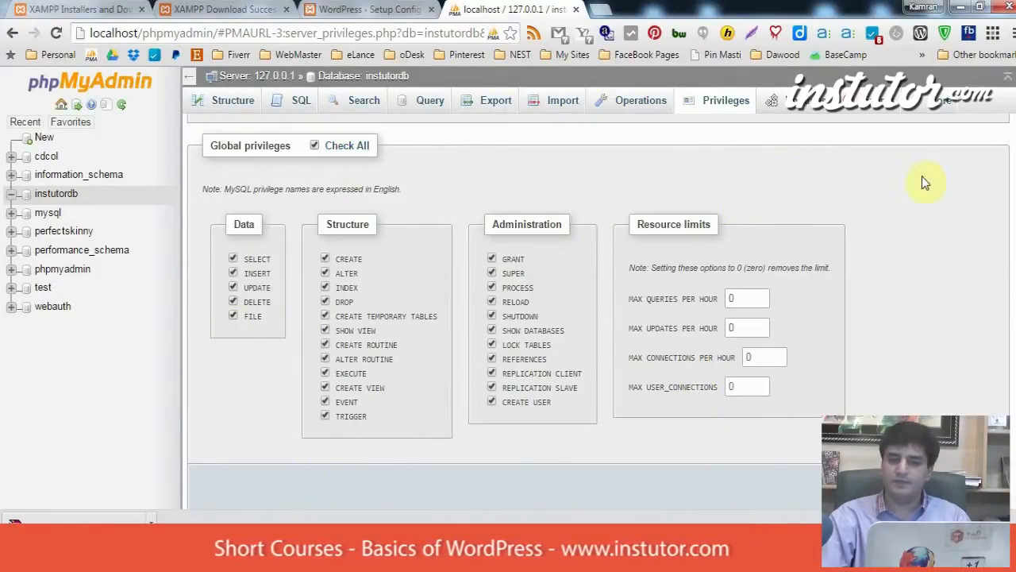
scroll(1012, 394, down, 1)
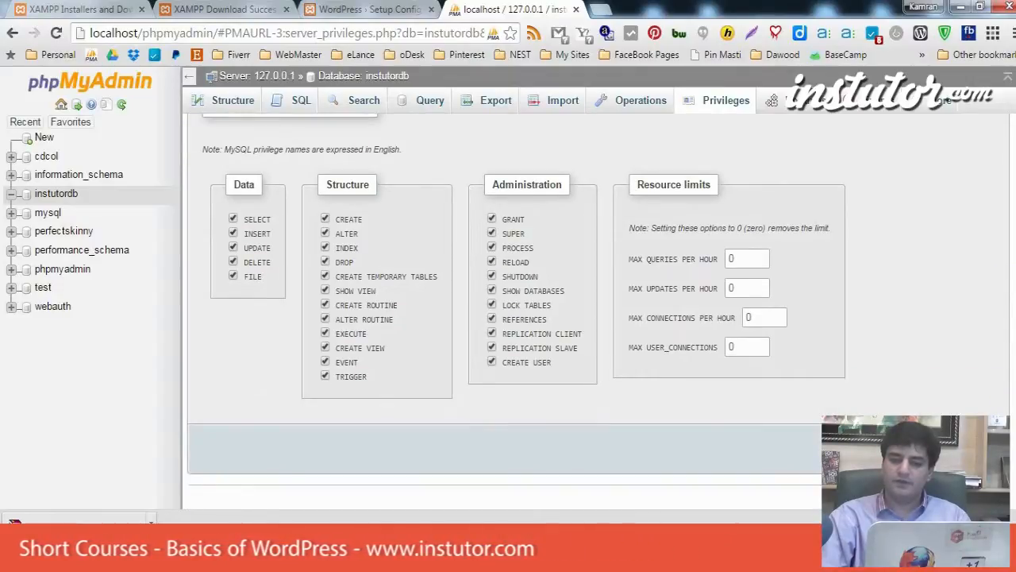
click(988, 448)
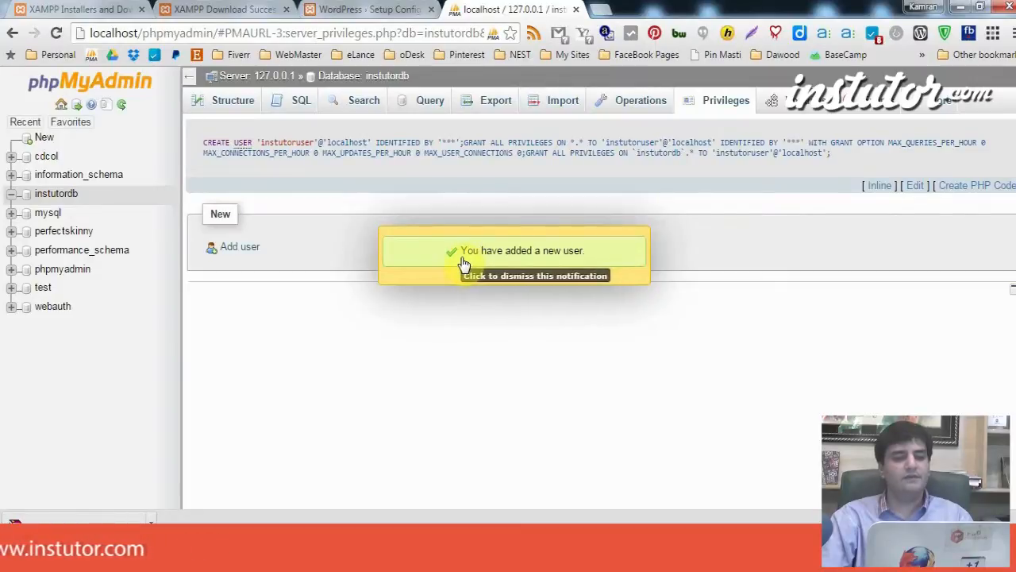
click(612, 252)
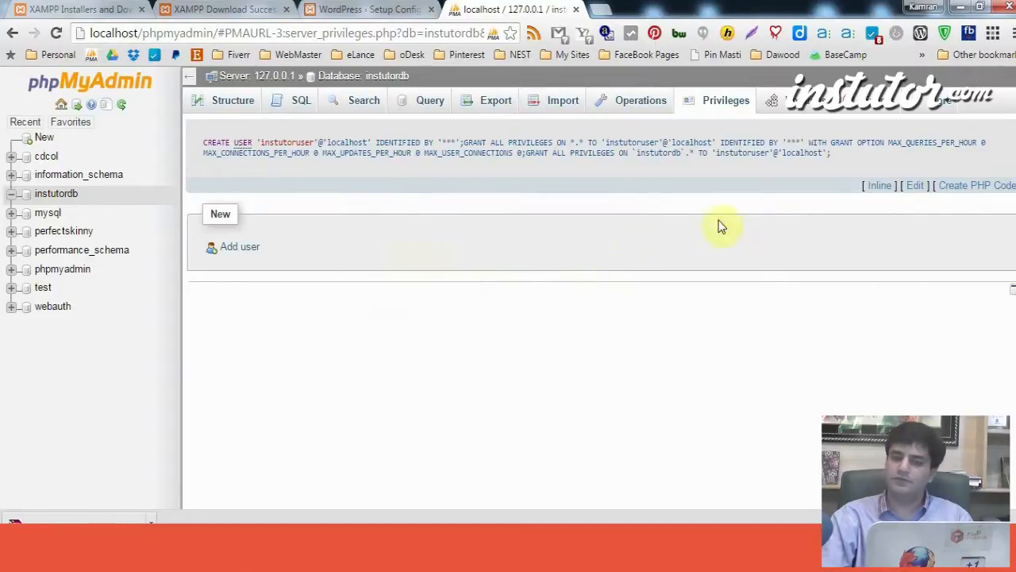